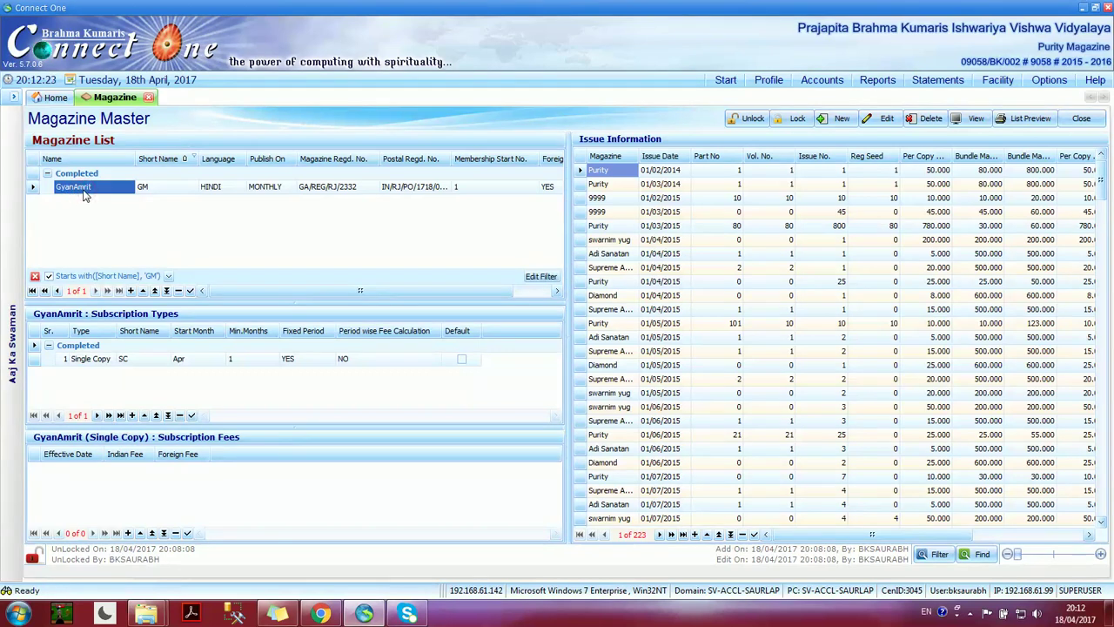
Start a new subscription type for the GyanAmrit magazine named Annual, with short name AN and start month JUL.
{"action": "left_click", "coordinate": [97, 386]}
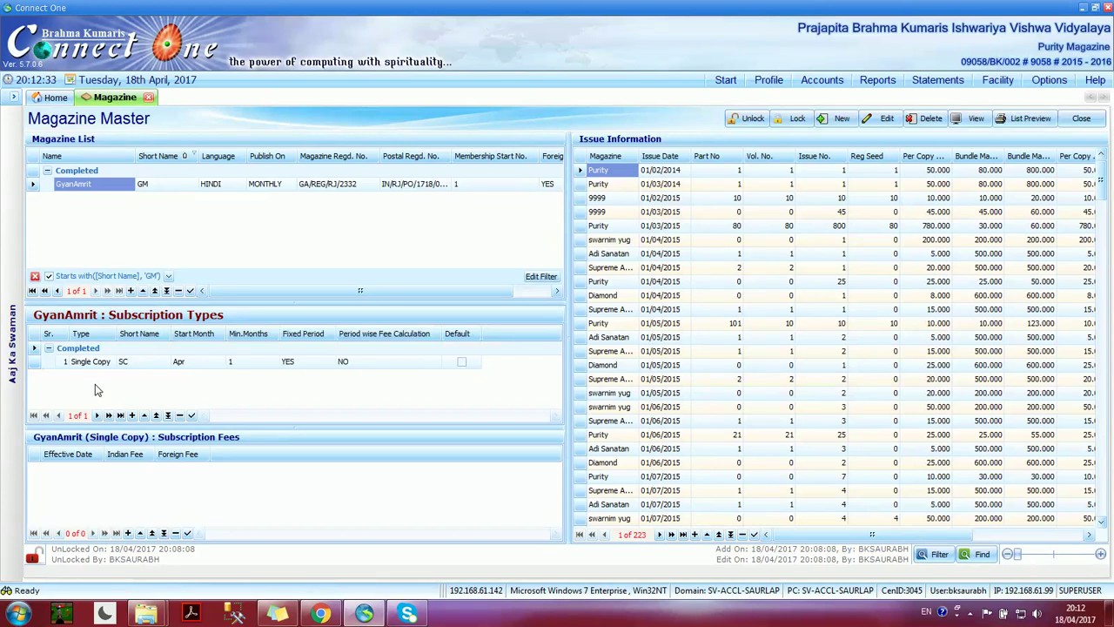
{"action": "left_click", "coordinate": [97, 363]}
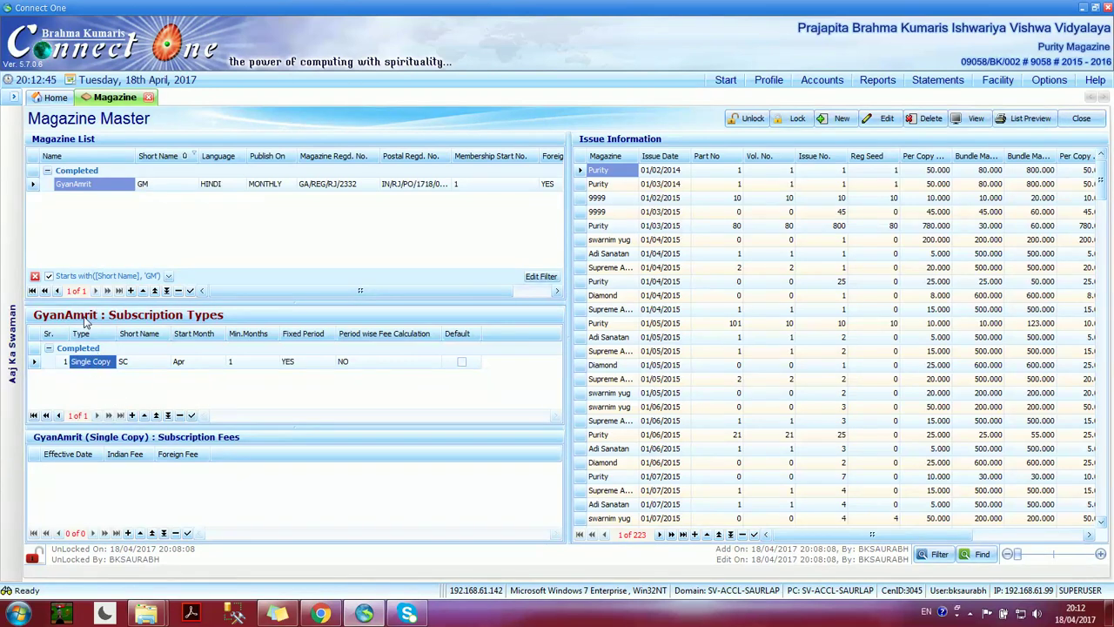
{"action": "left_click", "coordinate": [841, 119]}
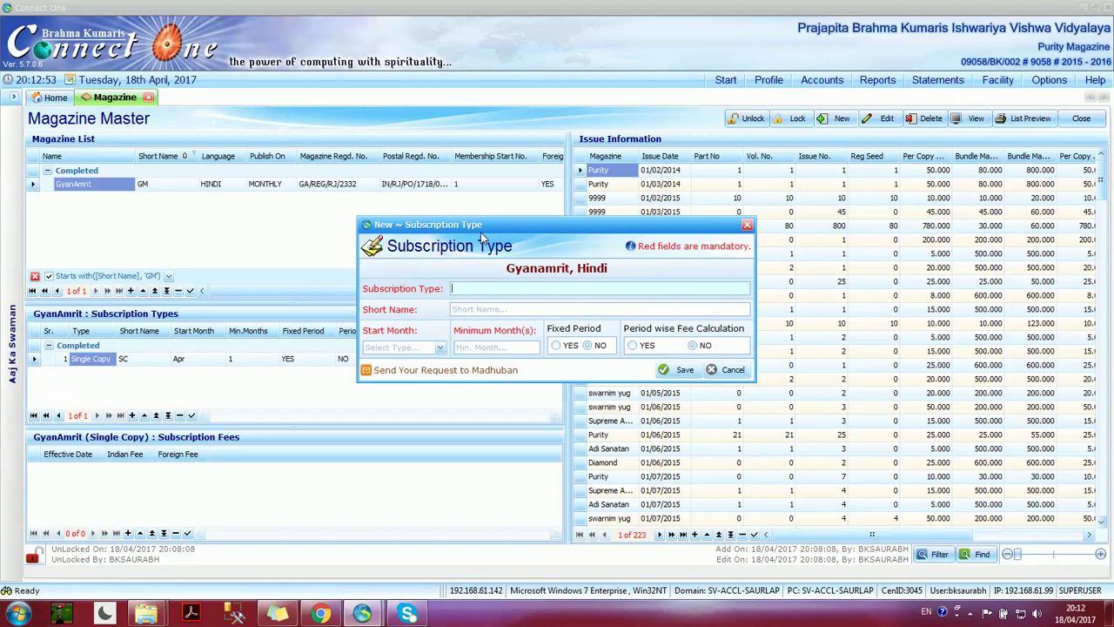
{"action": "type", "text": "Annual"}
{"action": "left_click", "coordinate": [494, 308]}
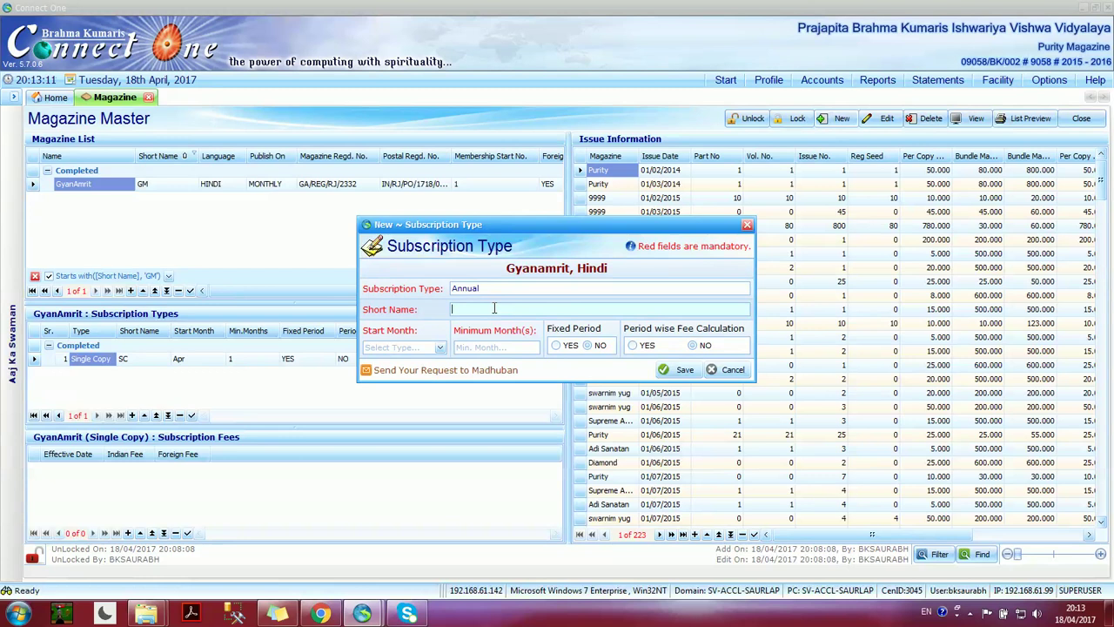
{"action": "type", "text": "AL"}
{"action": "key", "text": "BackSpace"}
{"action": "type", "text": "NN"}
{"action": "key", "text": "BackSpace"}
{"action": "left_click", "coordinate": [411, 348]}
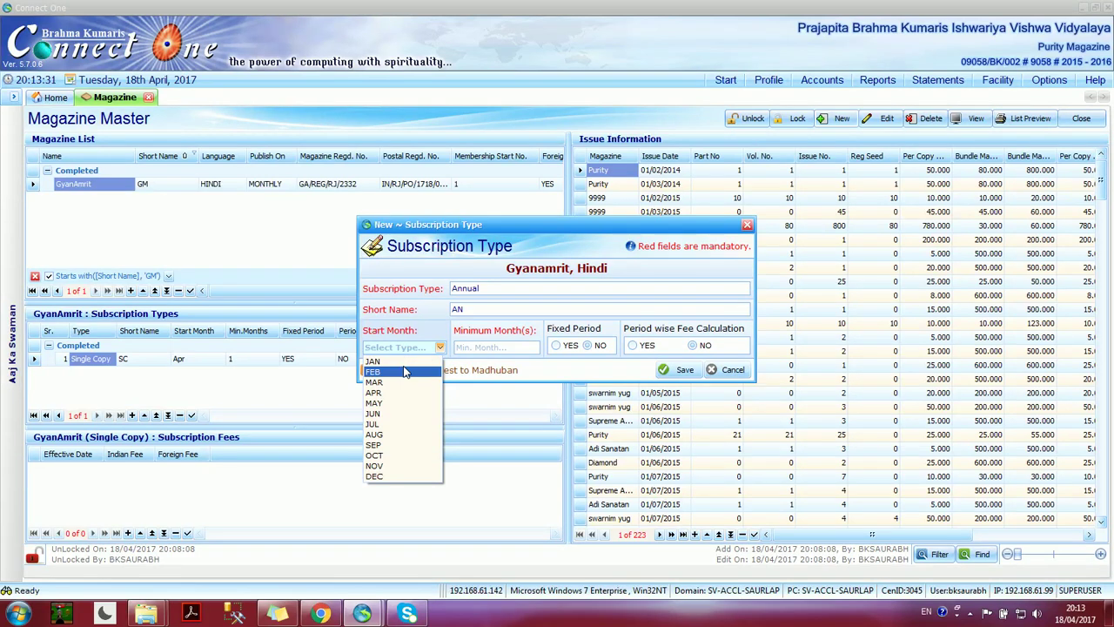
{"action": "left_click", "coordinate": [390, 424]}
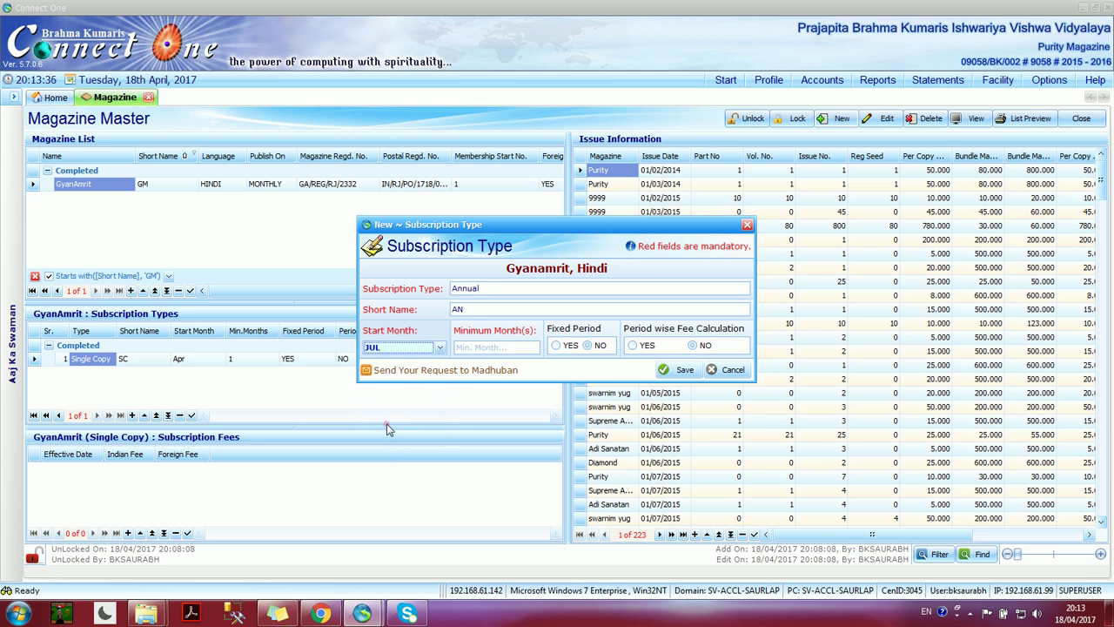
{"action": "left_click", "coordinate": [491, 347]}
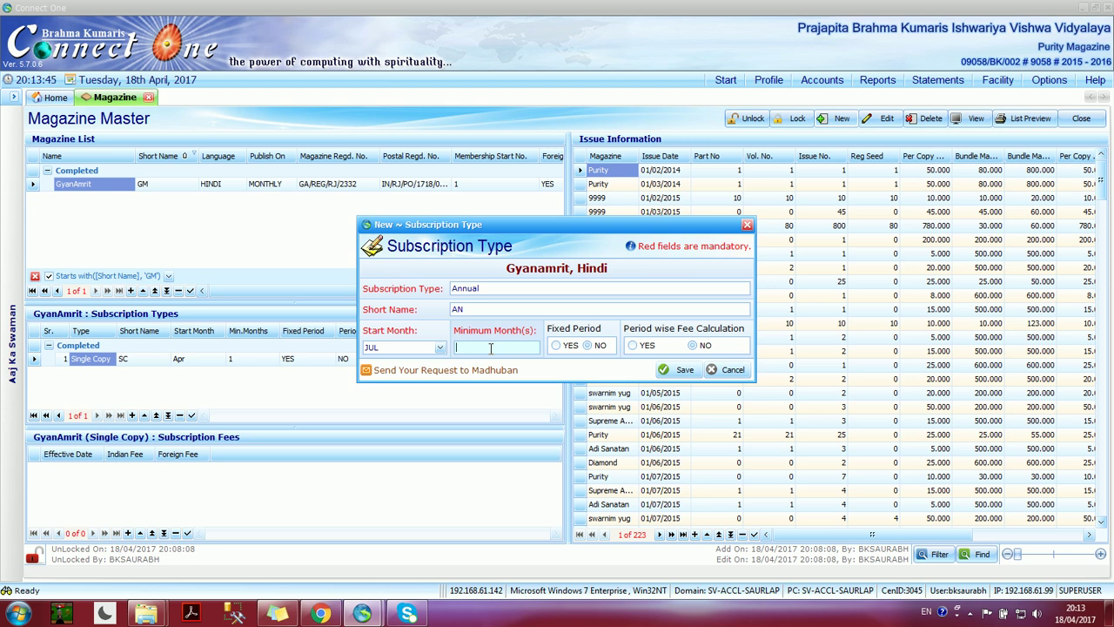
Try minimum month values of 12, 0 and 36 for the Annual subscription type.
{"action": "type", "text": "12"}
{"action": "key", "text": "BackSpace"}
{"action": "key", "text": "BackSpace"}
{"action": "type", "text": "0"}
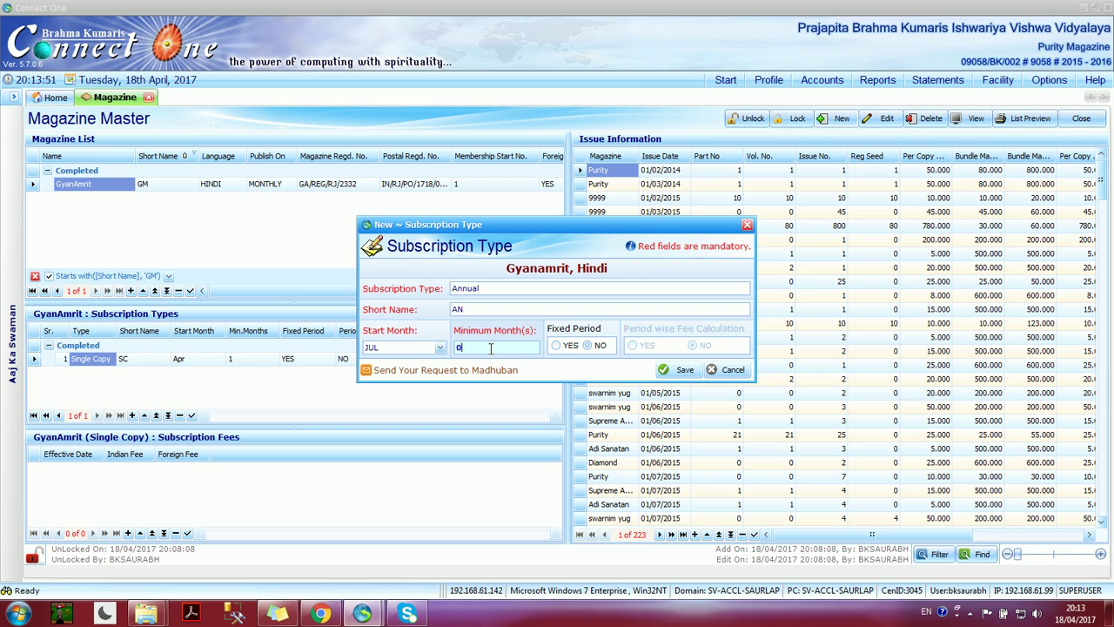
{"action": "key", "text": "BackSpace"}
{"action": "type", "text": "36"}
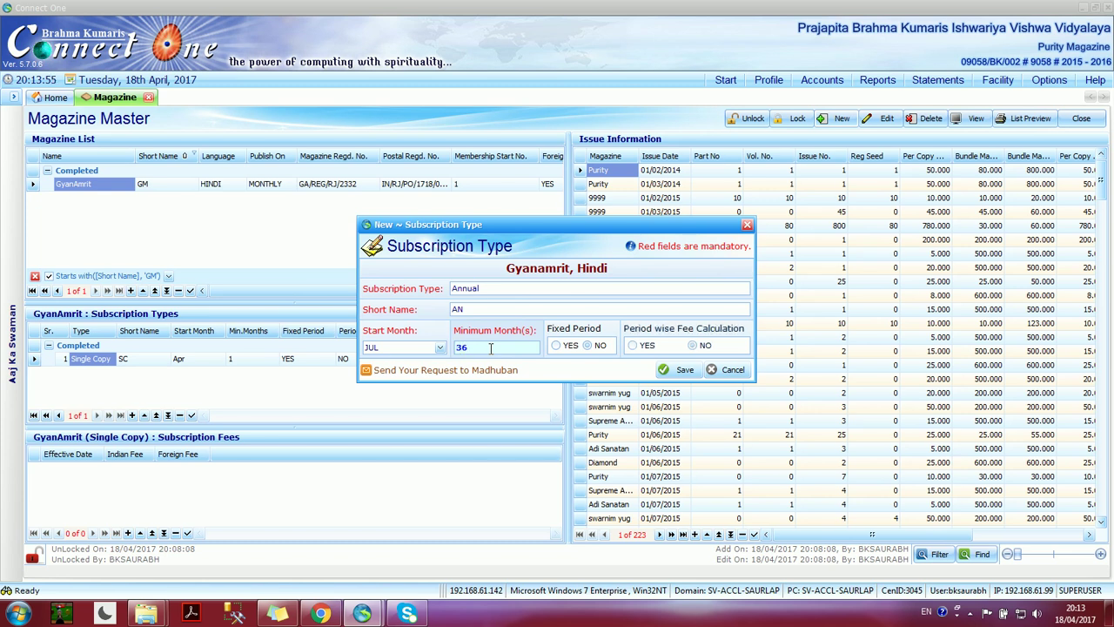
{"action": "key", "text": "BackSpace"}
{"action": "key", "text": "BackSpace"}
{"action": "type", "text": "0"}
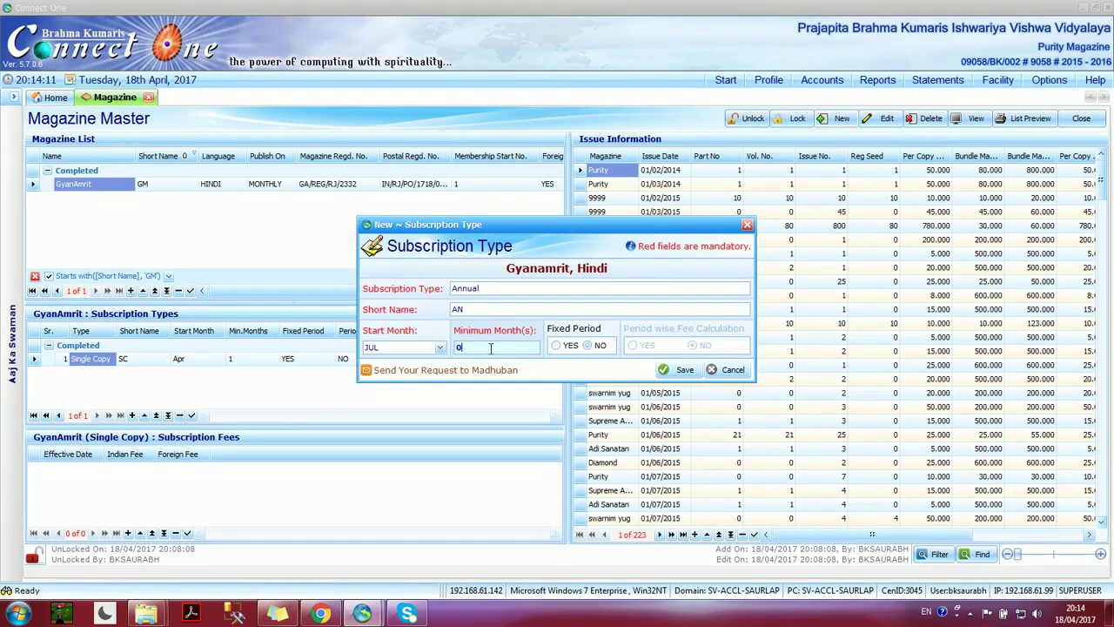
Set minimum months to 12, fixed period NO and period wise fee calculation YES, and save the type without adding another entry.
{"action": "type", "text": "12"}
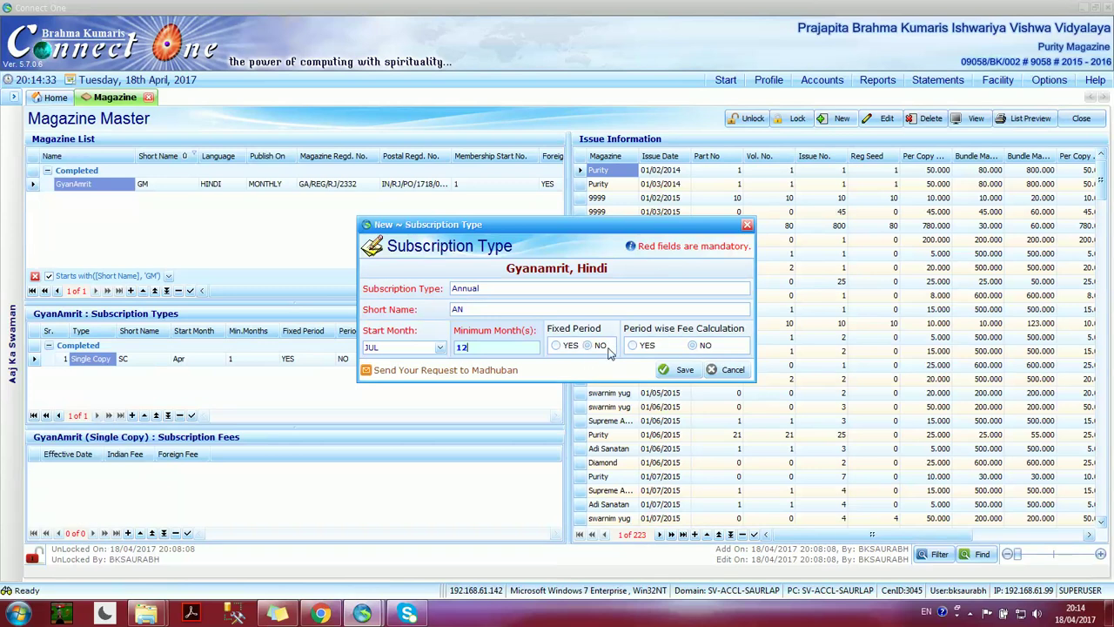
{"action": "left_click", "coordinate": [557, 346]}
{"action": "left_click", "coordinate": [589, 345]}
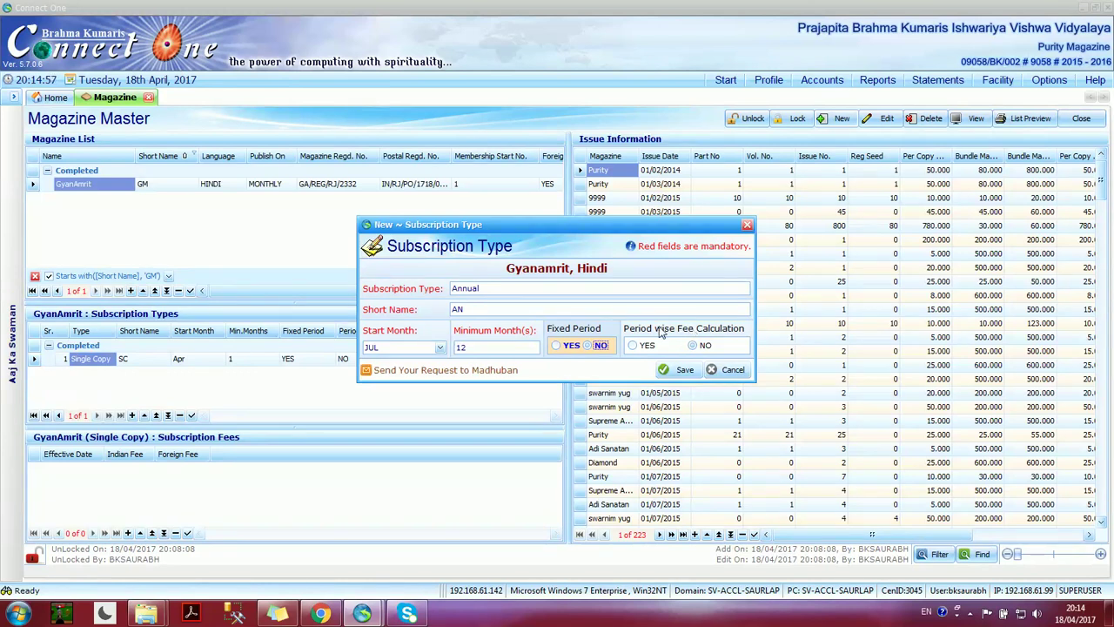
{"action": "left_click", "coordinate": [632, 346]}
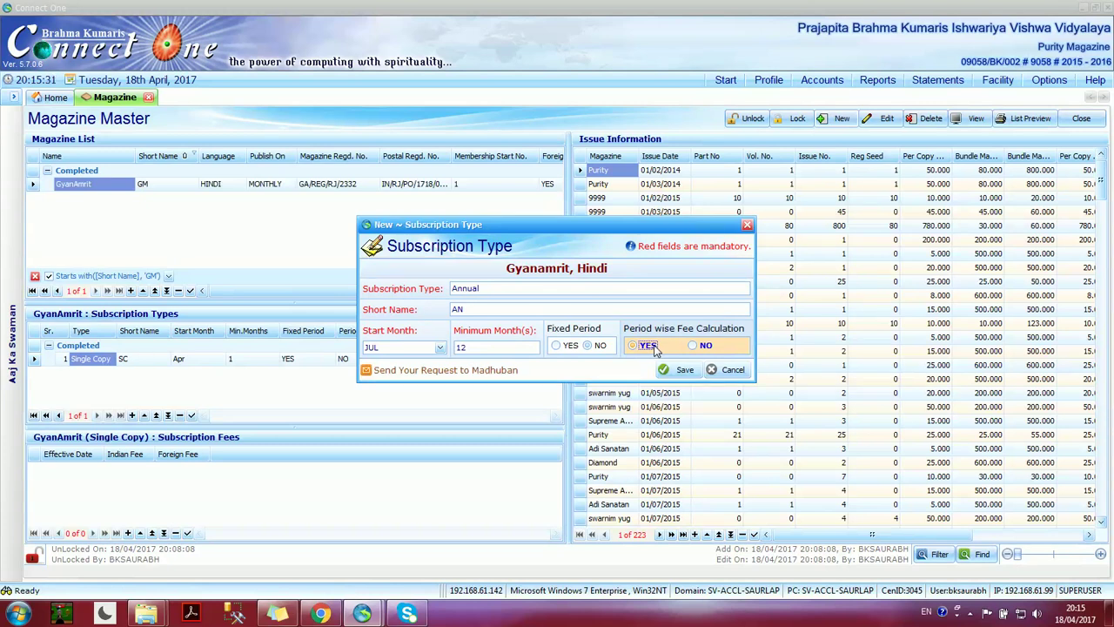
{"action": "left_click", "coordinate": [692, 346]}
{"action": "left_click", "coordinate": [633, 345]}
{"action": "left_click", "coordinate": [675, 371]}
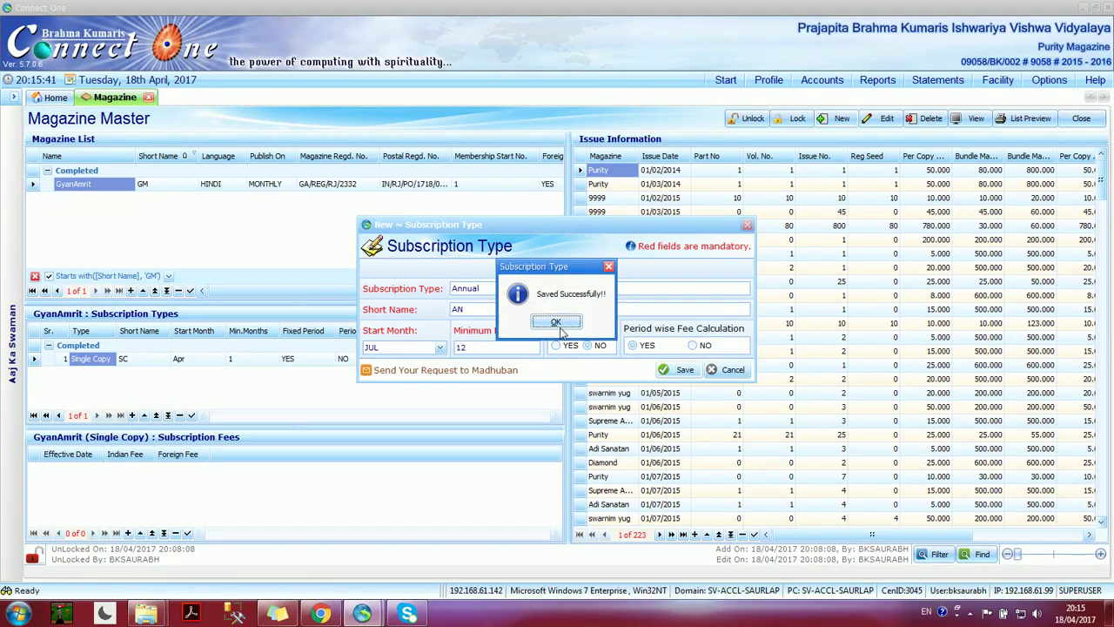
{"action": "left_click", "coordinate": [556, 323]}
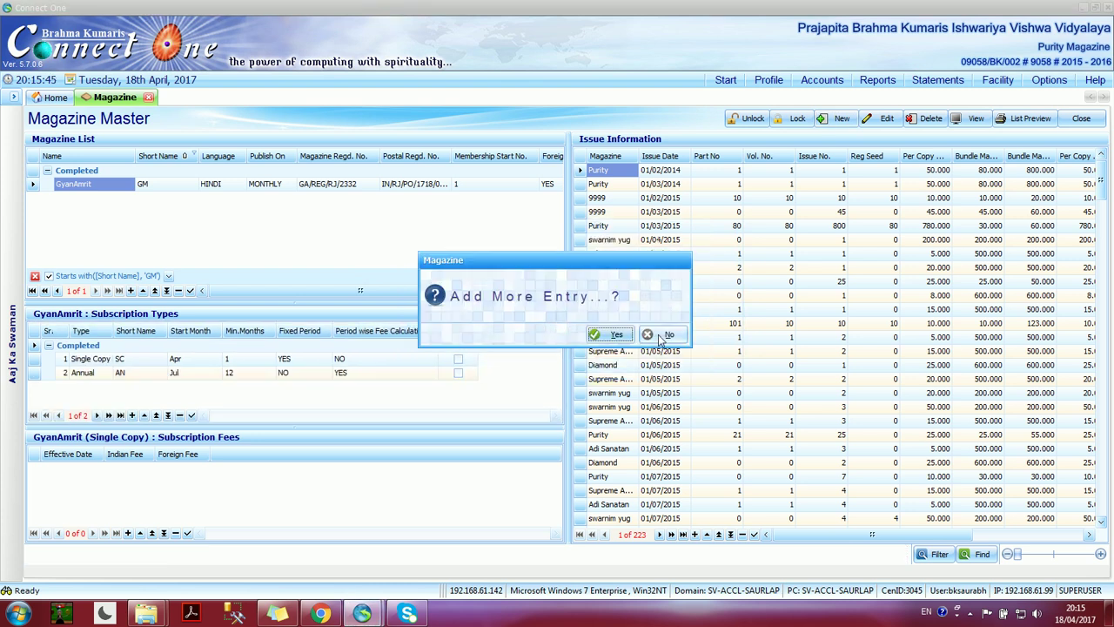
{"action": "left_click", "coordinate": [659, 336]}
Start another GyanAmrit subscription type named Lifetime, with short name LF, start month JUL and 0 minimum months.
{"action": "left_click", "coordinate": [87, 377]}
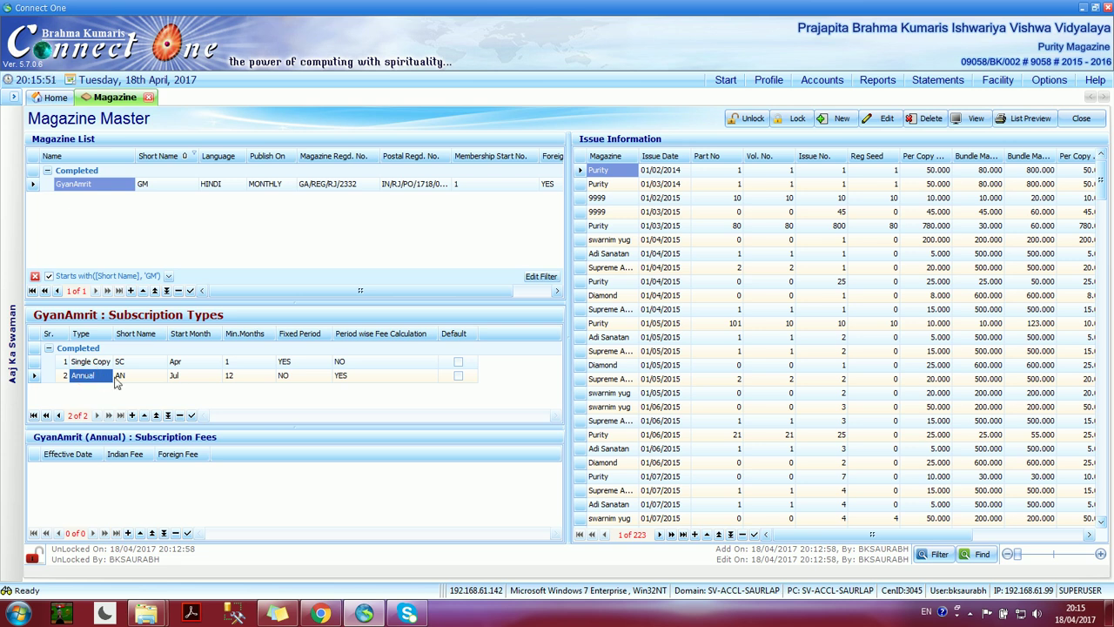
{"action": "left_click", "coordinate": [837, 119]}
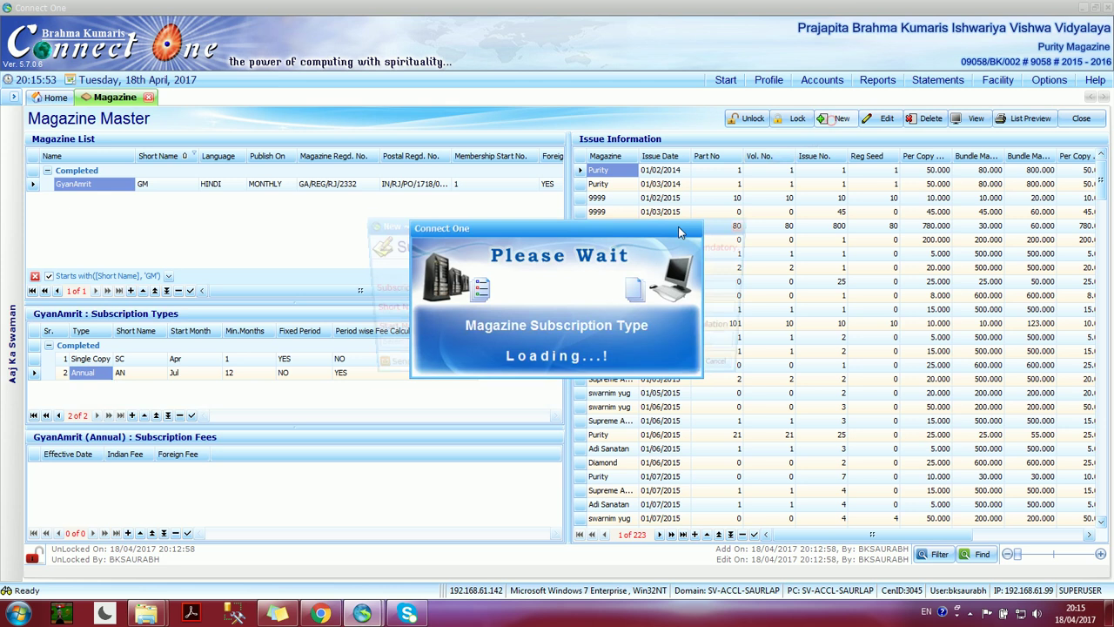
{"action": "type", "text": "Lifetime"}
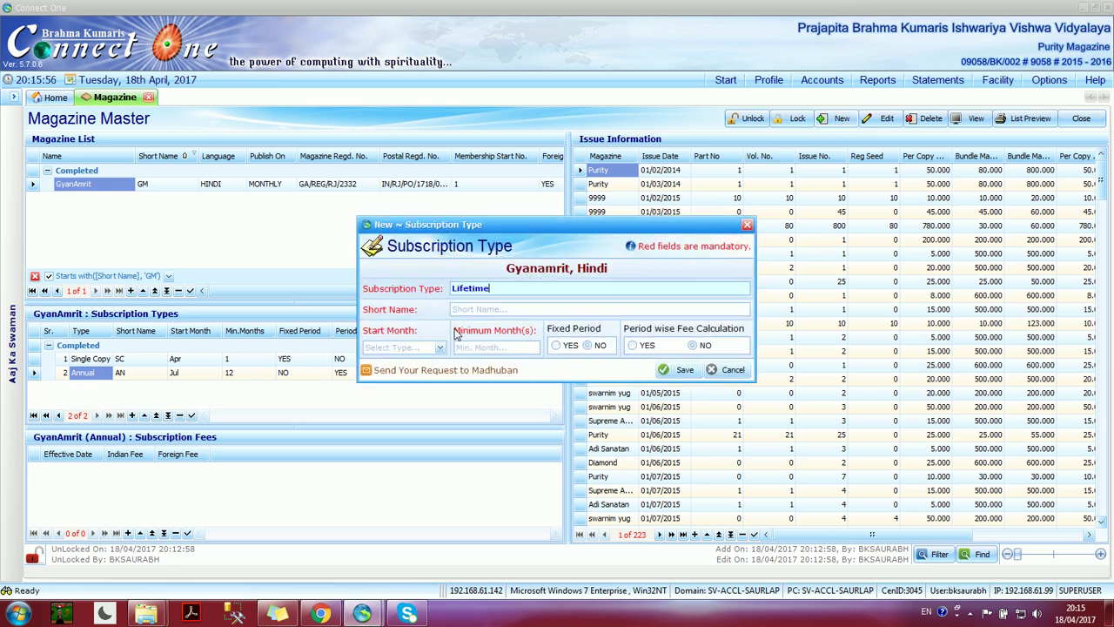
{"action": "key", "text": "Tab"}
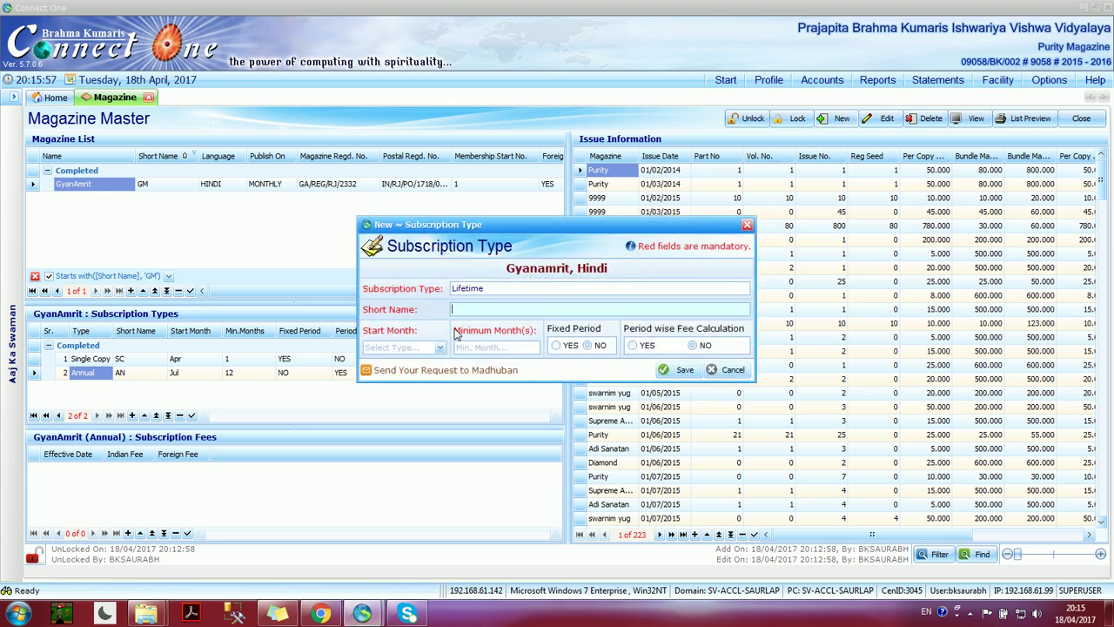
{"action": "type", "text": "LF"}
{"action": "key", "text": "Tab"}
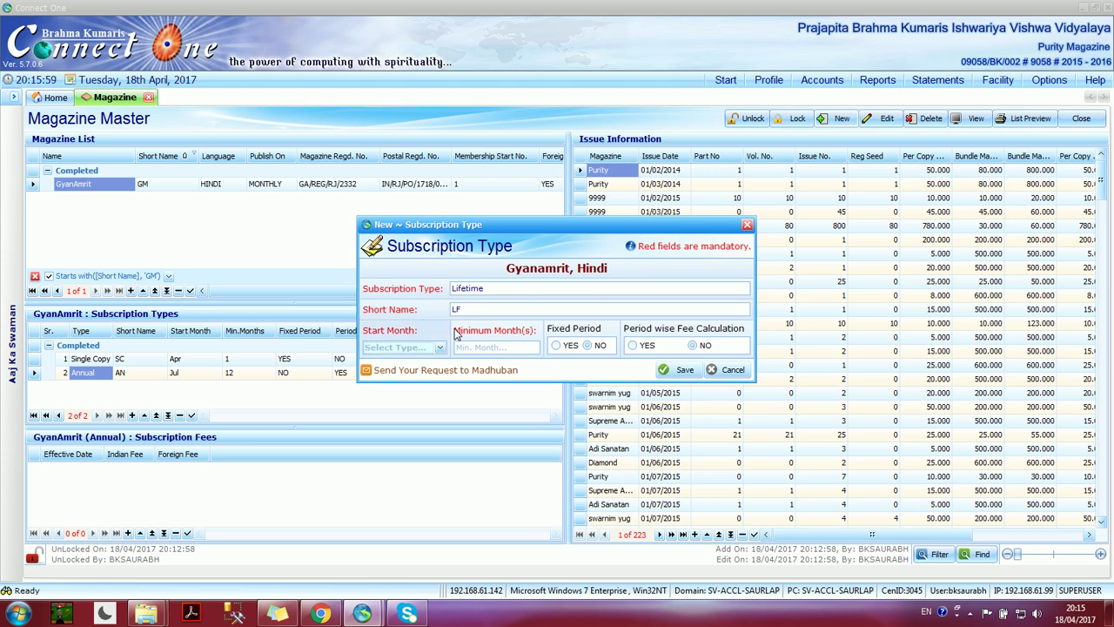
{"action": "left_click", "coordinate": [412, 353]}
{"action": "left_click", "coordinate": [395, 422]}
{"action": "left_click", "coordinate": [504, 346]}
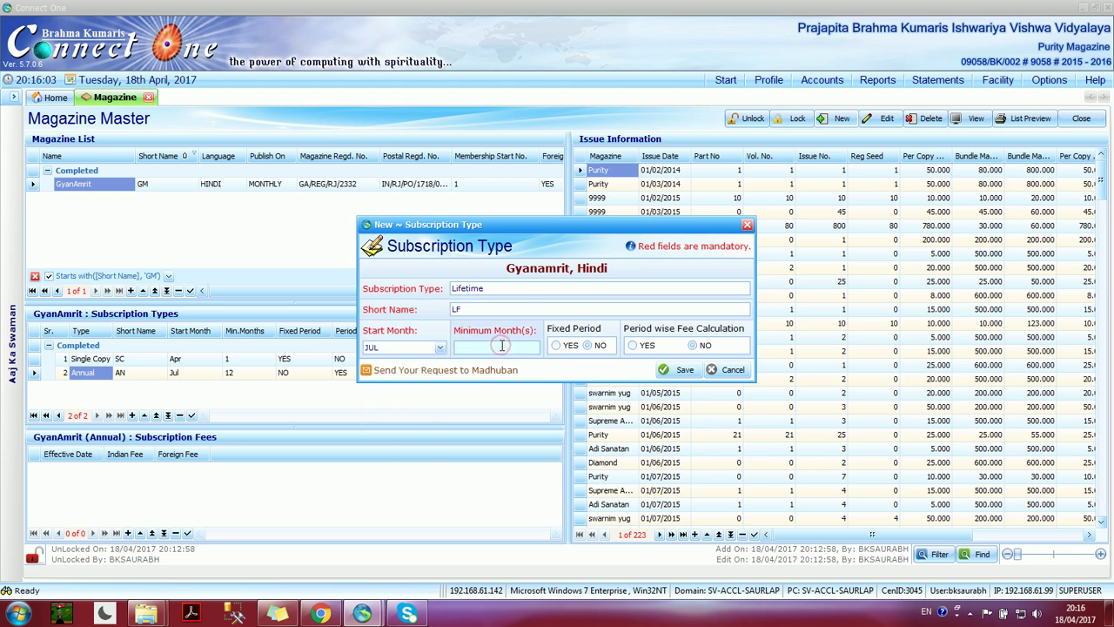
{"action": "type", "text": "0"}
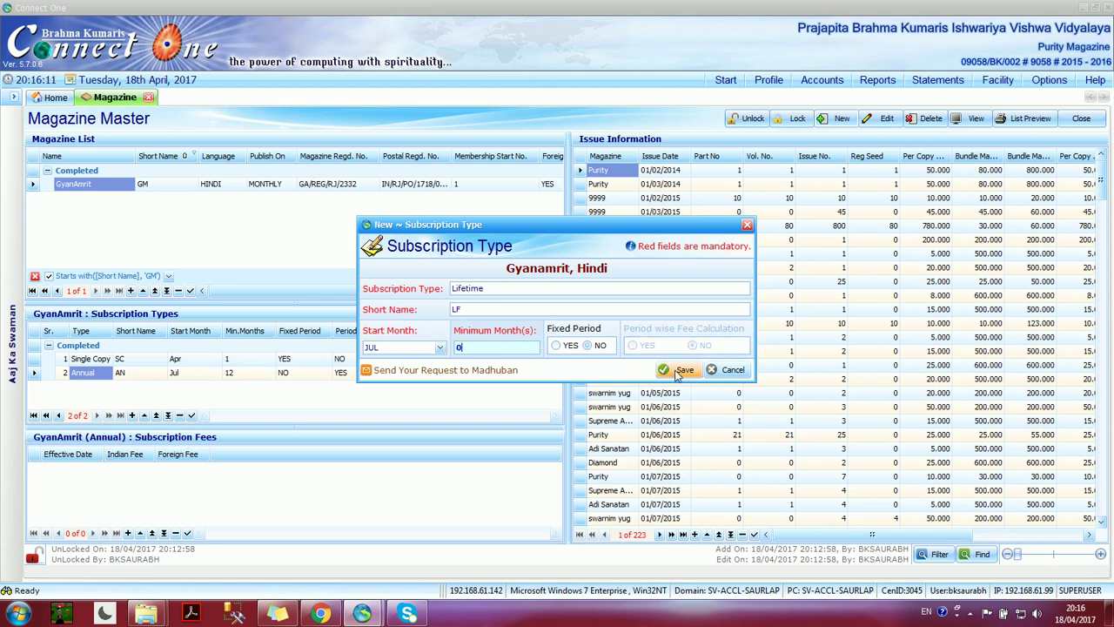
Save the Lifetime type as a life subscription without adding another entry.
{"action": "left_click", "coordinate": [665, 369]}
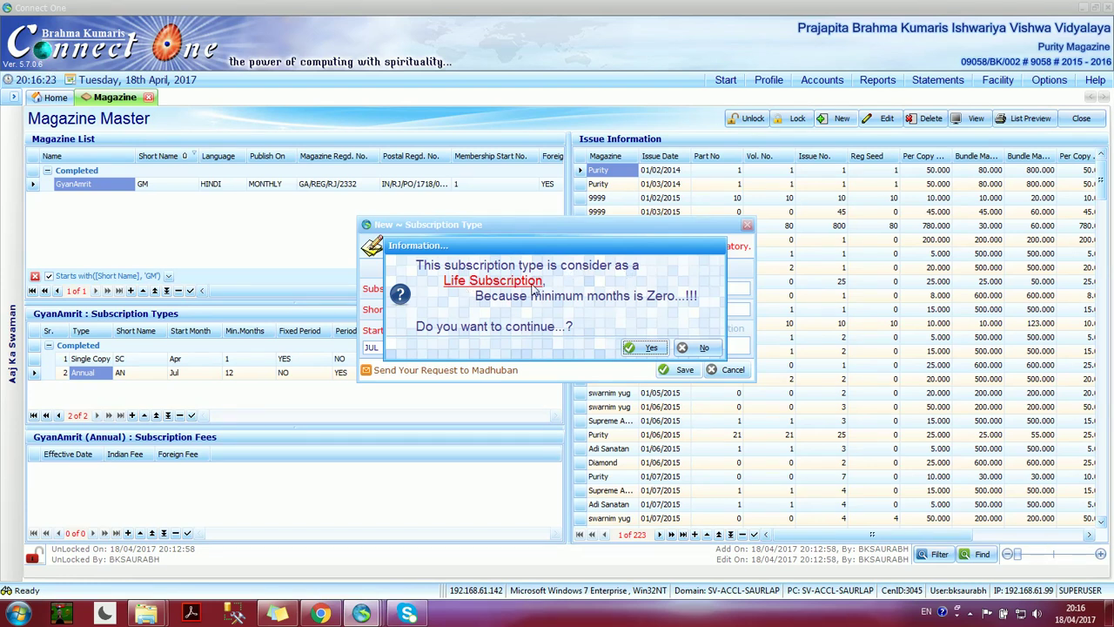
{"action": "left_click", "coordinate": [633, 346]}
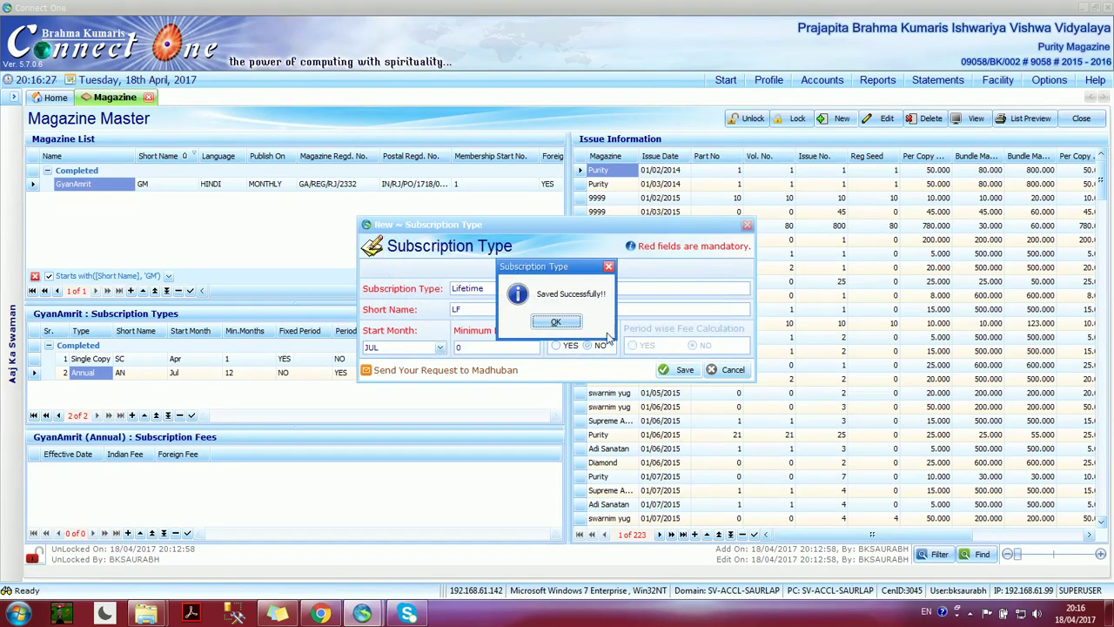
{"action": "left_click", "coordinate": [562, 325]}
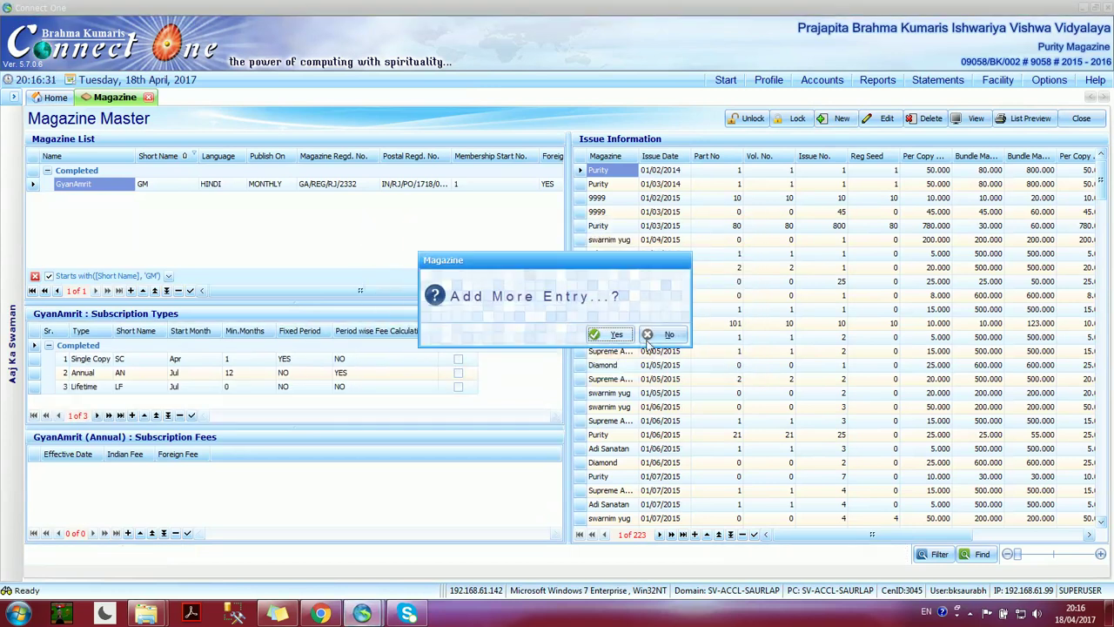
{"action": "left_click", "coordinate": [663, 336]}
Examine the Annual and Lifetime subscription types in turn and the GyanAmrit magazine they belong to.
{"action": "left_click", "coordinate": [102, 388]}
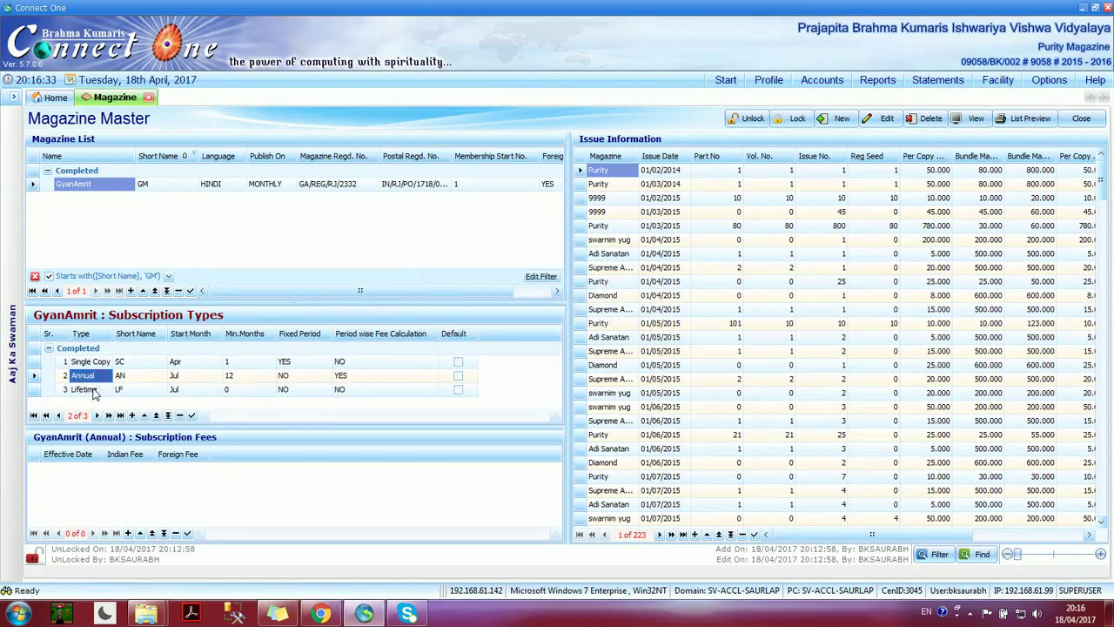
{"action": "left_click", "coordinate": [96, 376]}
{"action": "left_click", "coordinate": [94, 391]}
{"action": "key", "text": "Up"}
{"action": "left_click", "coordinate": [100, 391]}
{"action": "key", "text": "Up"}
{"action": "left_click", "coordinate": [94, 391]}
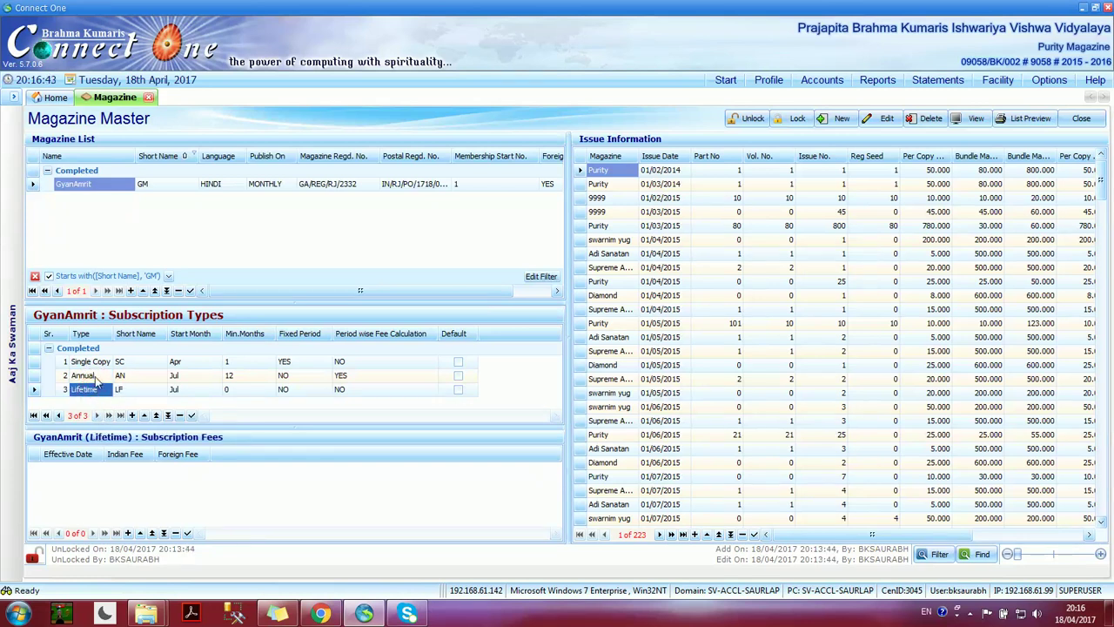
{"action": "key", "text": "Up"}
{"action": "left_click", "coordinate": [97, 391]}
{"action": "left_click", "coordinate": [81, 188]}
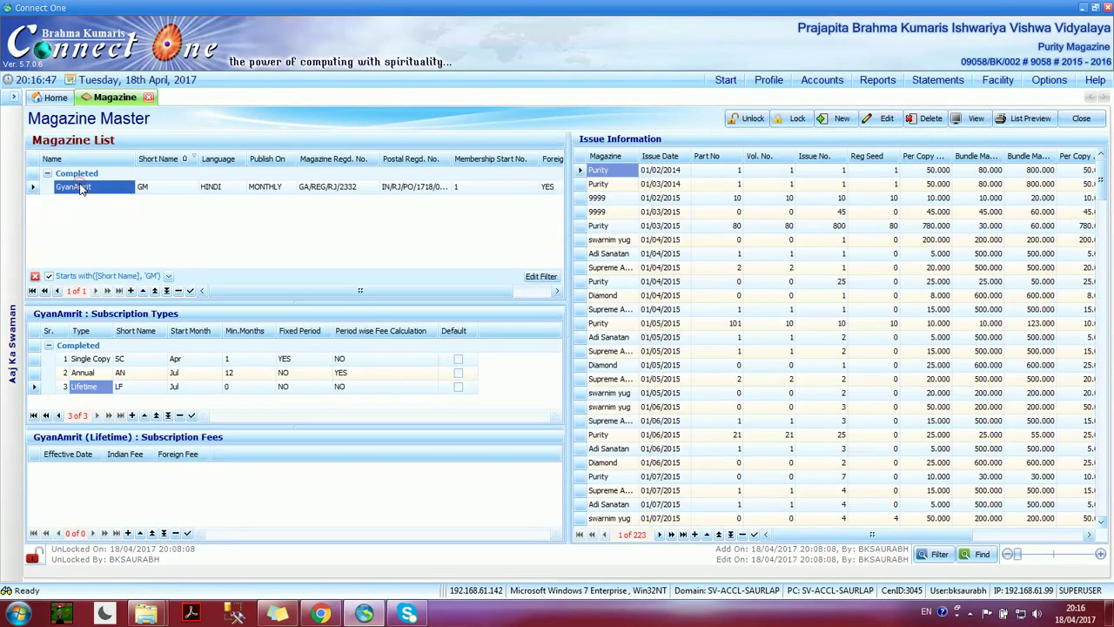
Change the Annual subscription type's start month to JUN, save it and check its row in the list.
{"action": "left_click", "coordinate": [97, 375]}
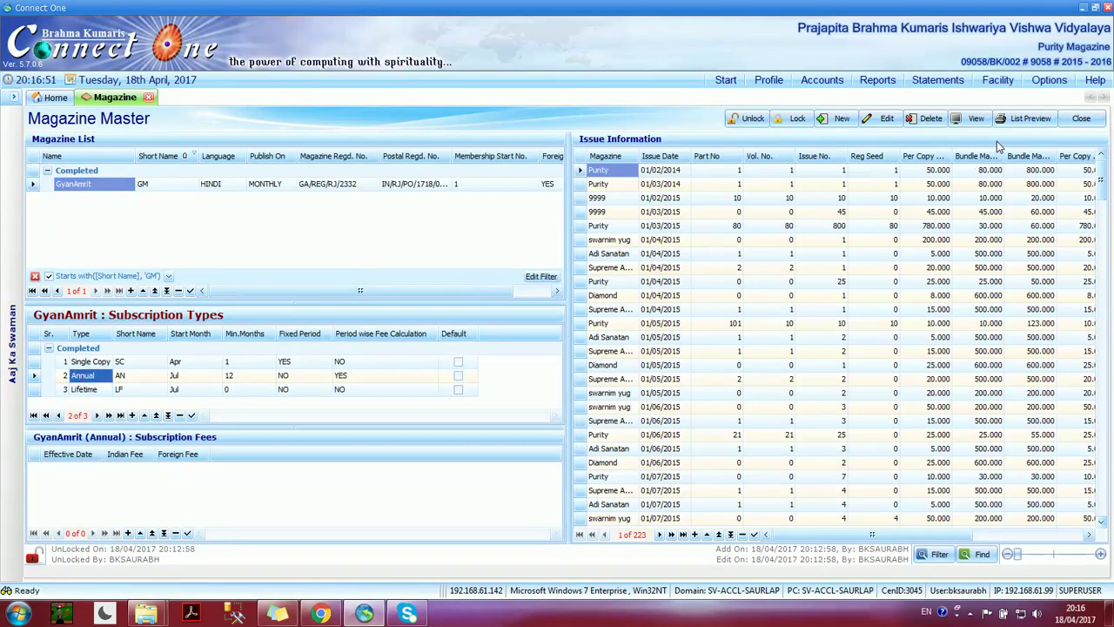
{"action": "left_click", "coordinate": [883, 119]}
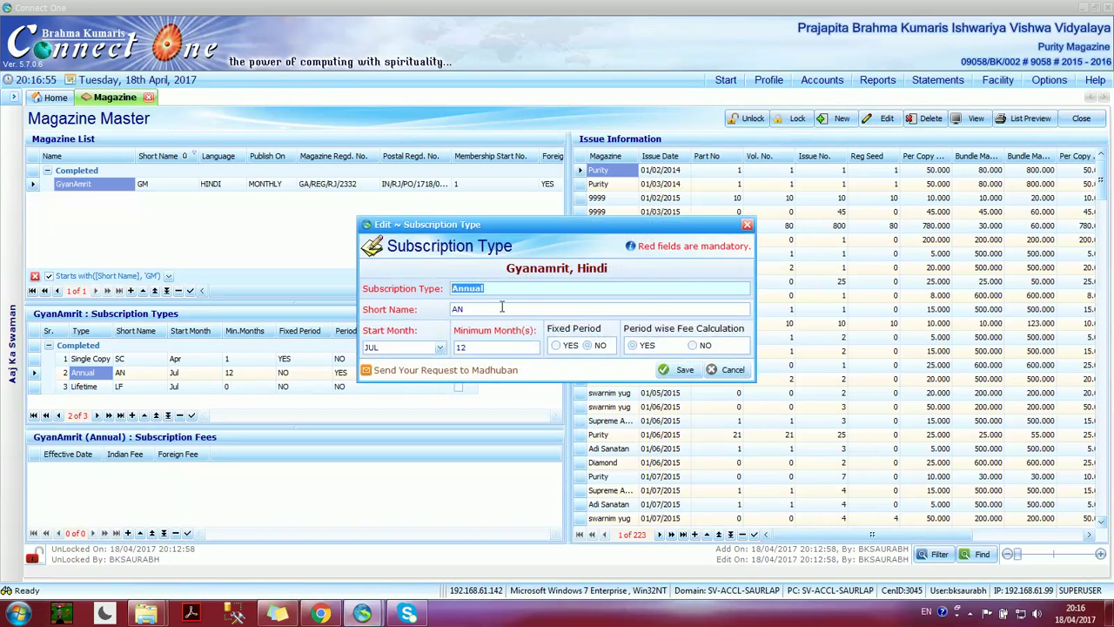
{"action": "left_click", "coordinate": [441, 348]}
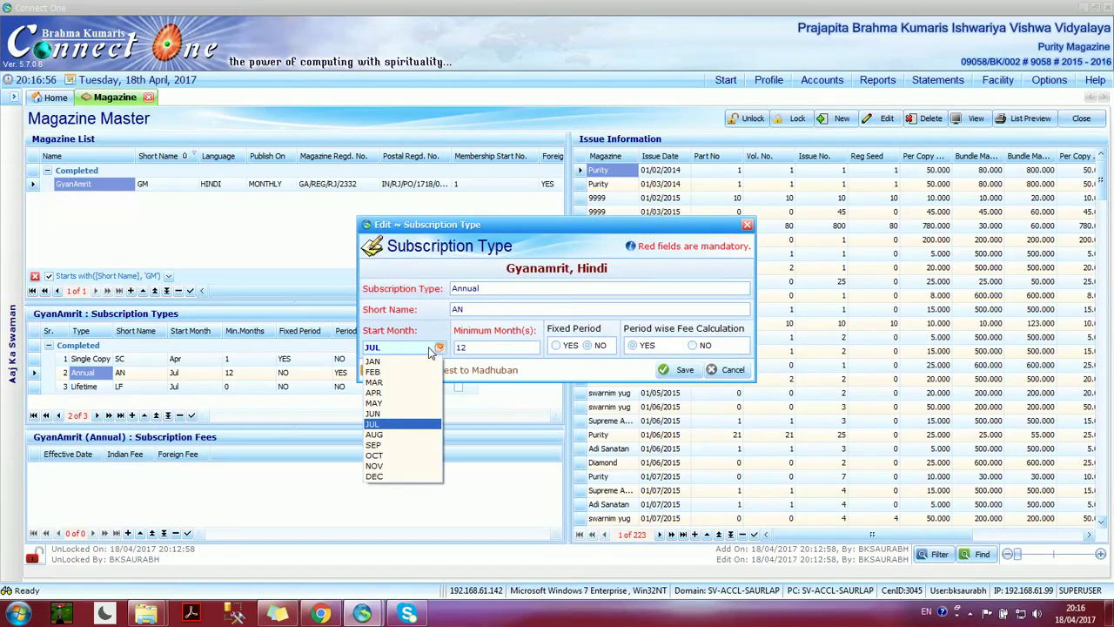
{"action": "left_click", "coordinate": [402, 412]}
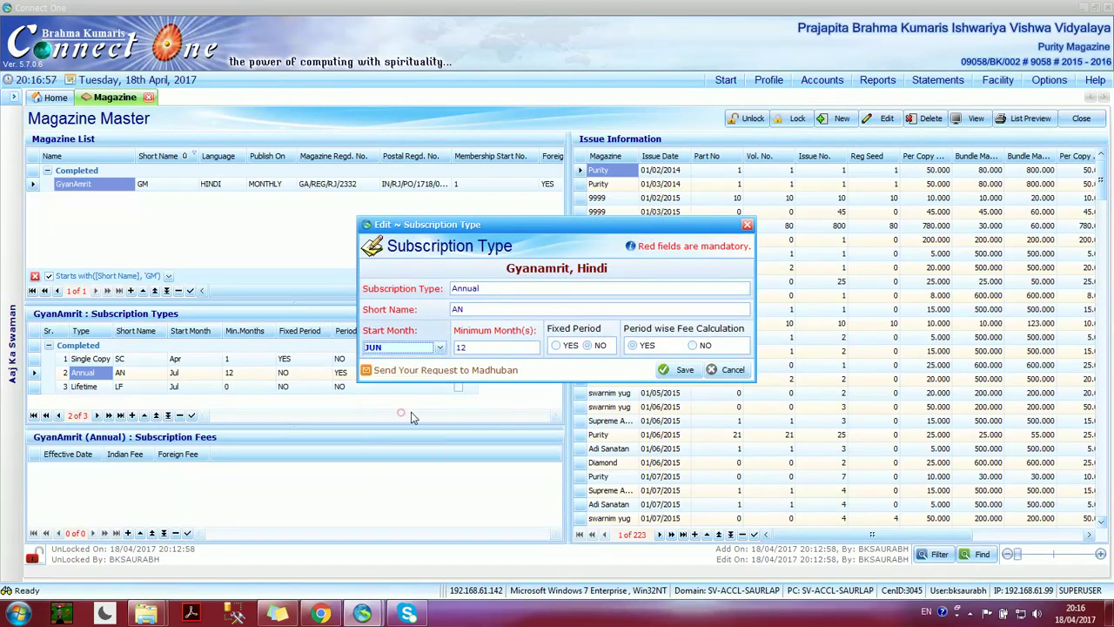
{"action": "left_click", "coordinate": [675, 370]}
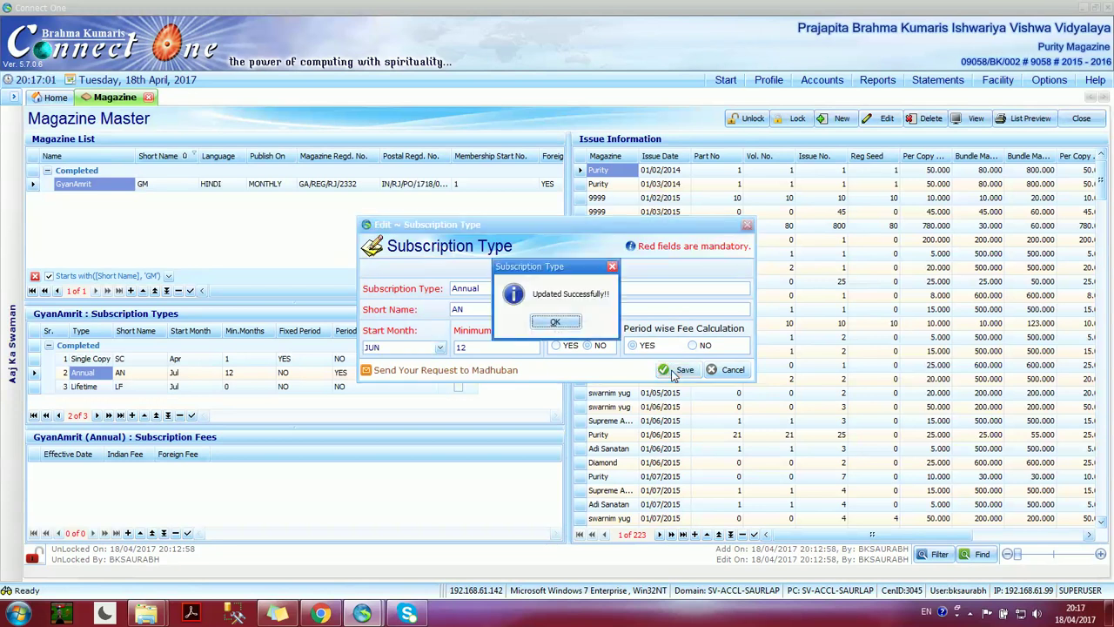
{"action": "left_click", "coordinate": [565, 326]}
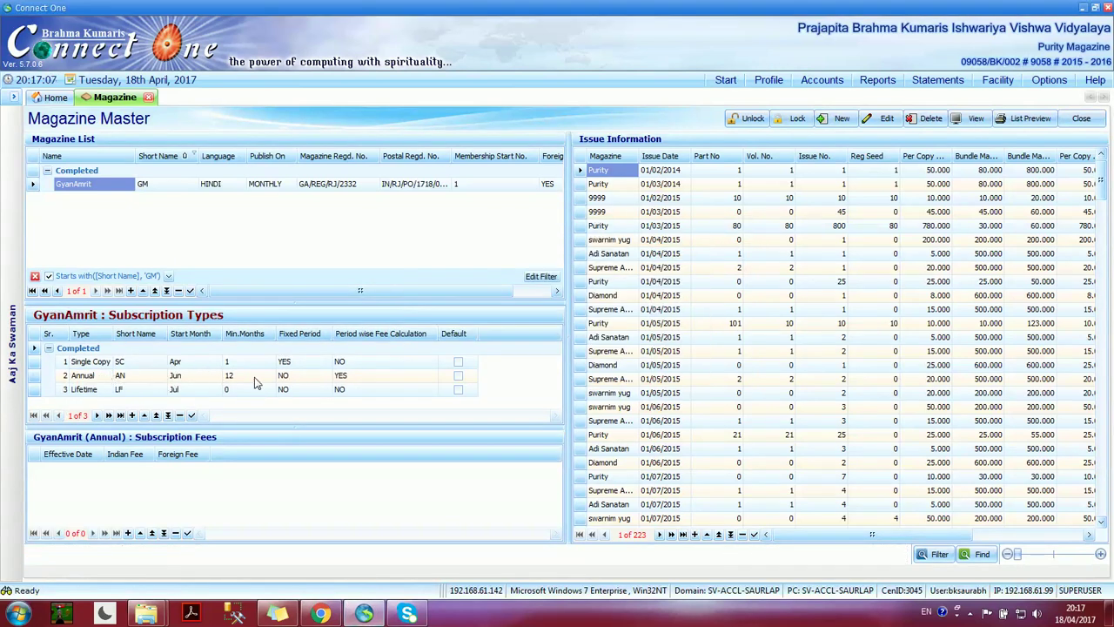
{"action": "left_click", "coordinate": [228, 377]}
{"action": "left_click", "coordinate": [185, 379]}
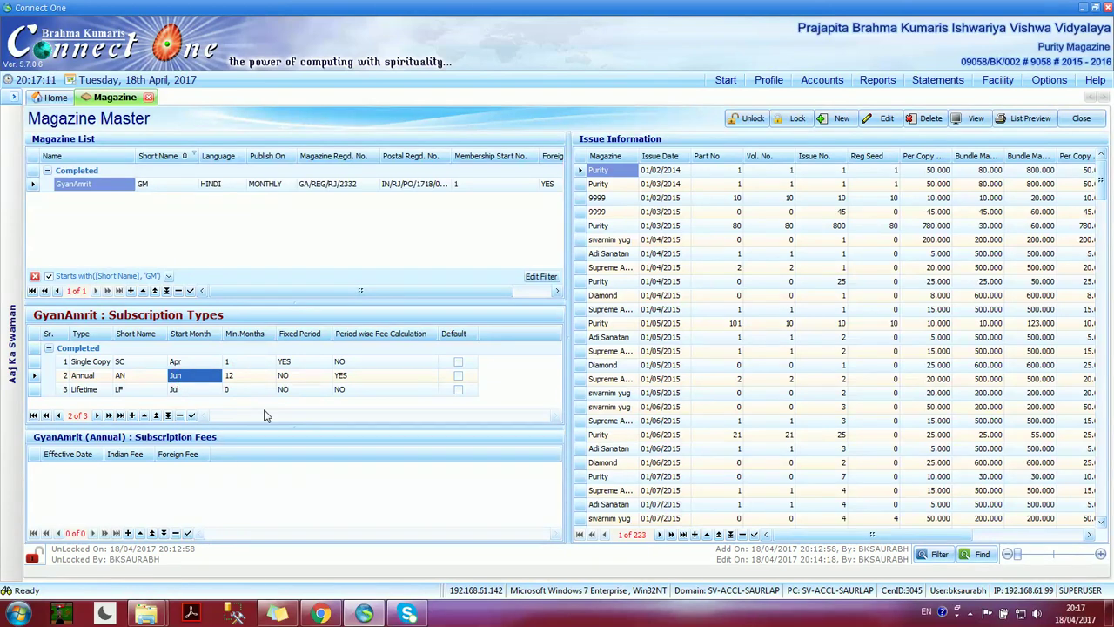
Delete the Lifetime subscription type from GyanAmrit and select the Annual type.
{"action": "left_click", "coordinate": [101, 391]}
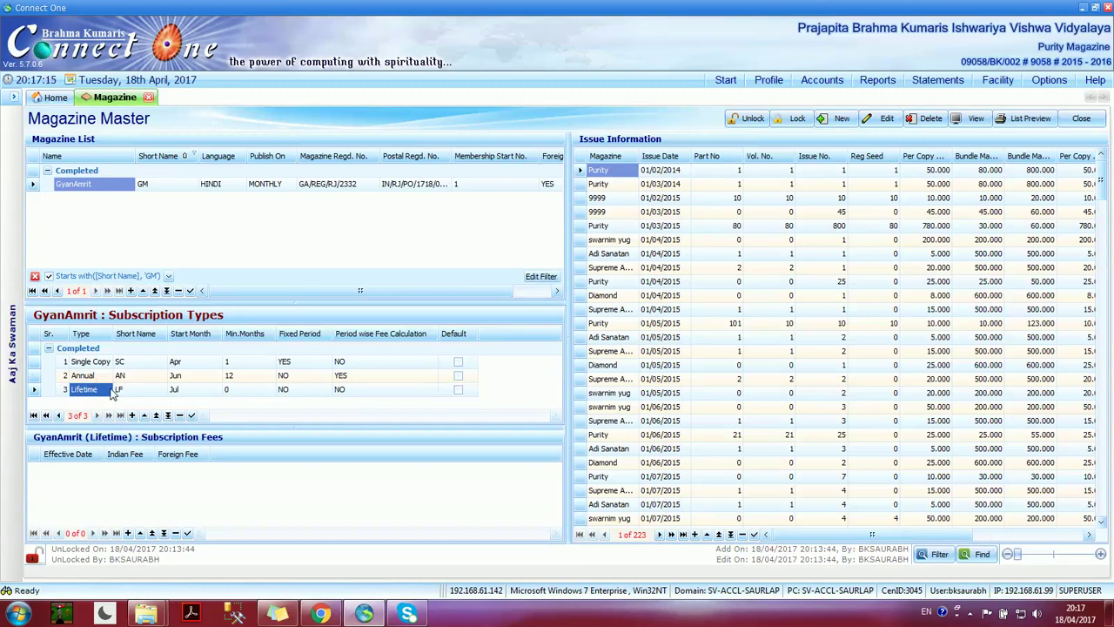
{"action": "left_click", "coordinate": [926, 121]}
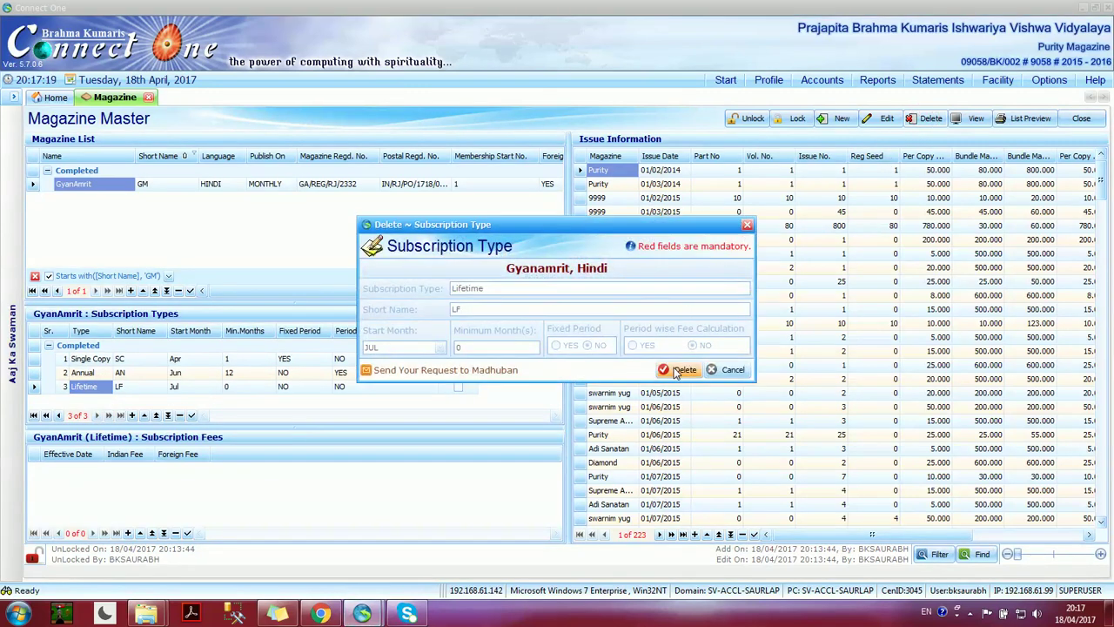
{"action": "left_click", "coordinate": [676, 370]}
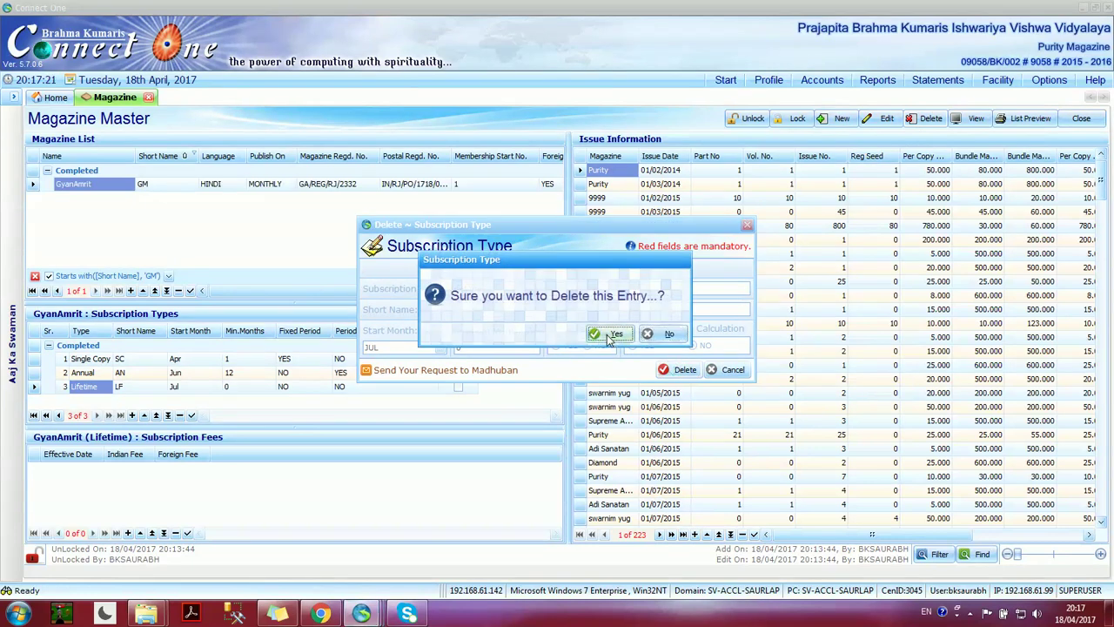
{"action": "left_click", "coordinate": [609, 335]}
{"action": "left_click", "coordinate": [557, 321]}
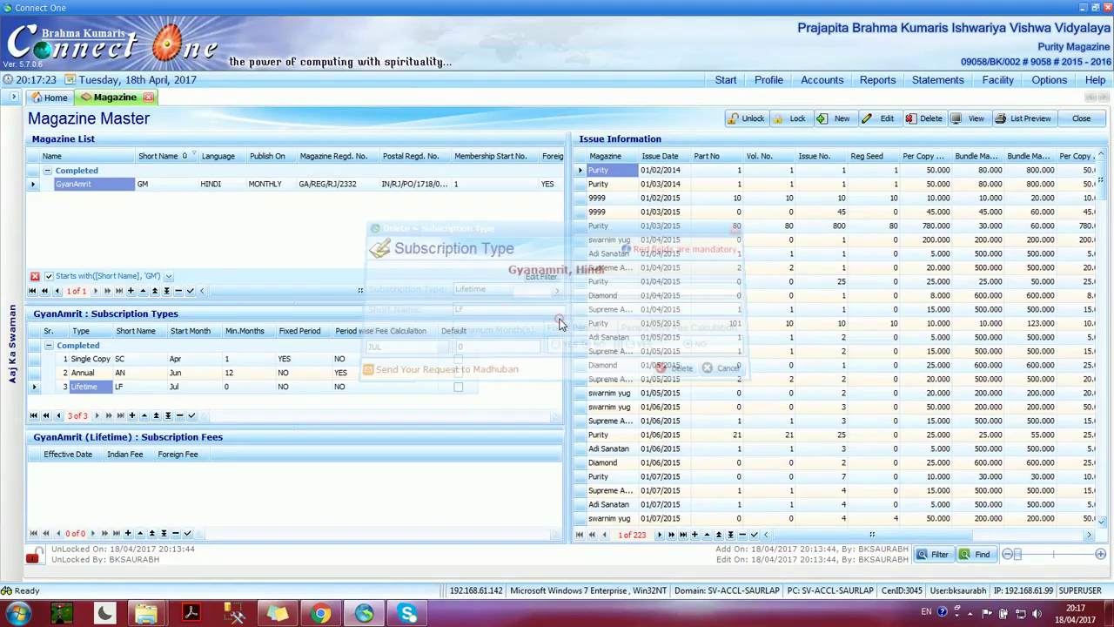
{"action": "left_click", "coordinate": [104, 376]}
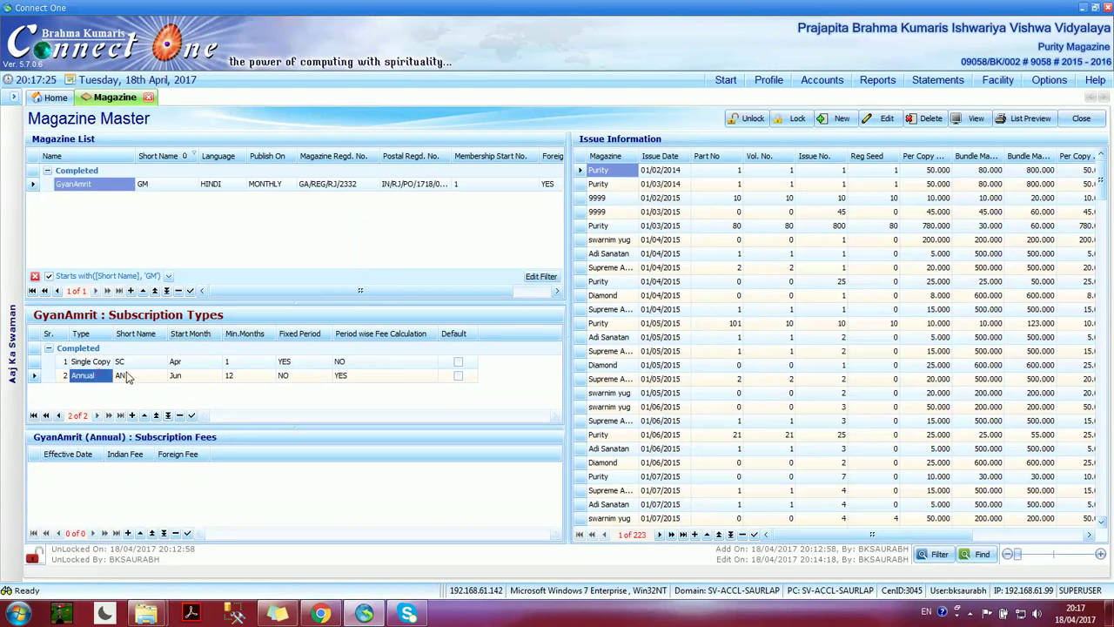